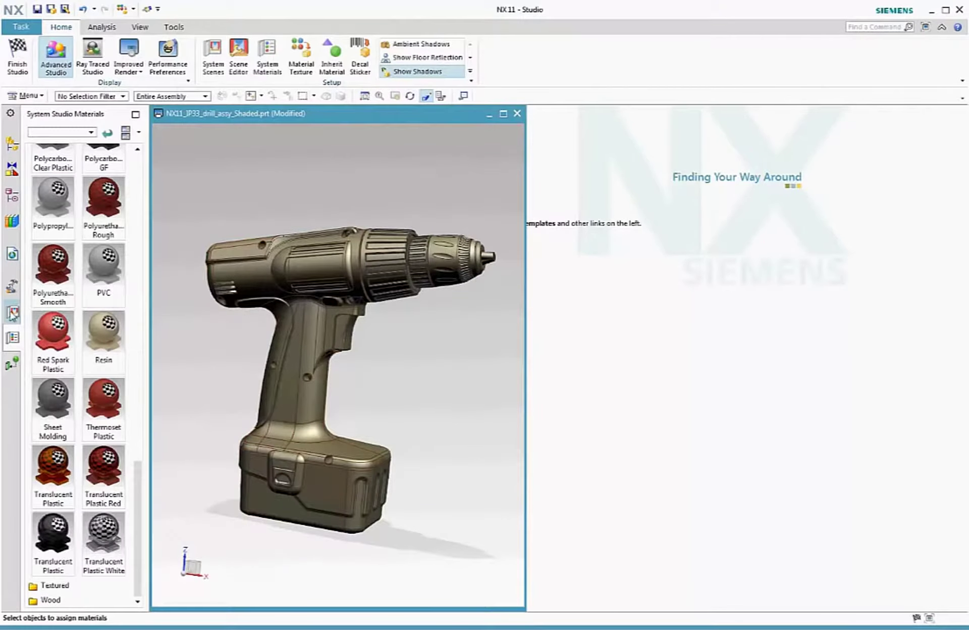
- Apply the Red Spark Plastic material to both halves of the drill housing
click(12, 313)
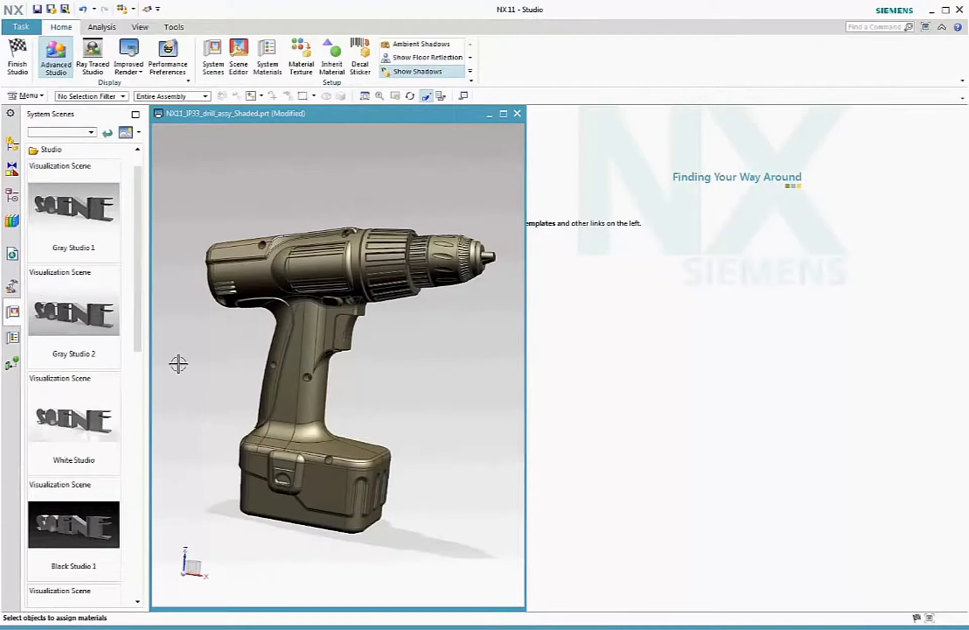
click(13, 336)
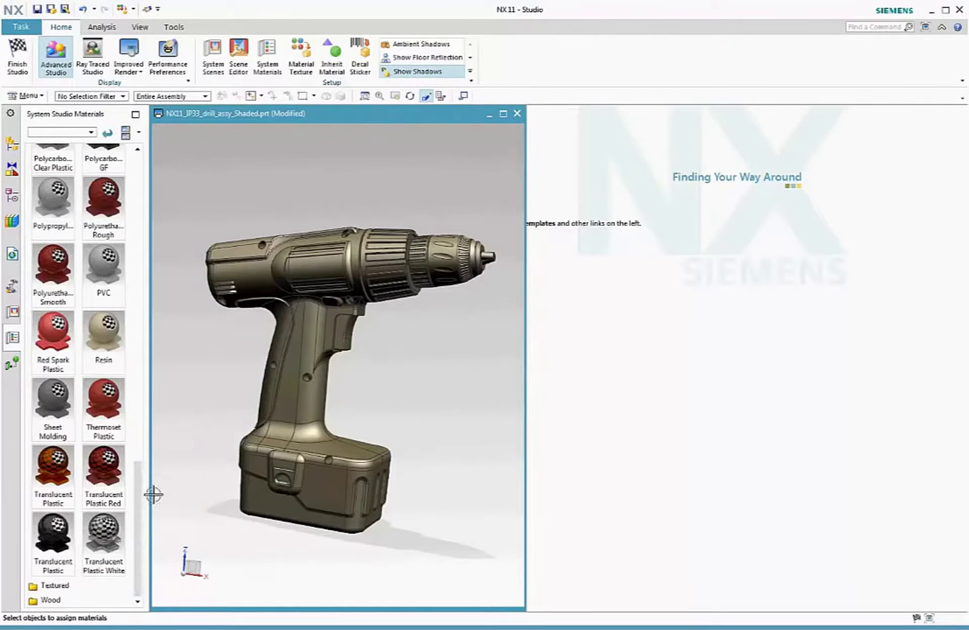
drag(58, 343, 313, 444)
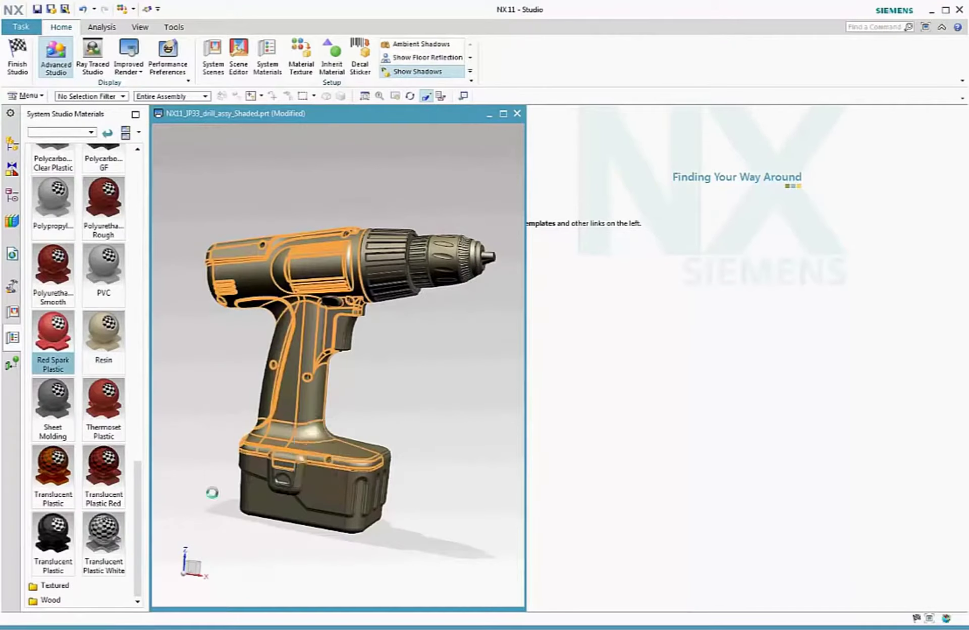
middle_drag(343, 597, 247, 591)
drag(36, 345, 399, 402)
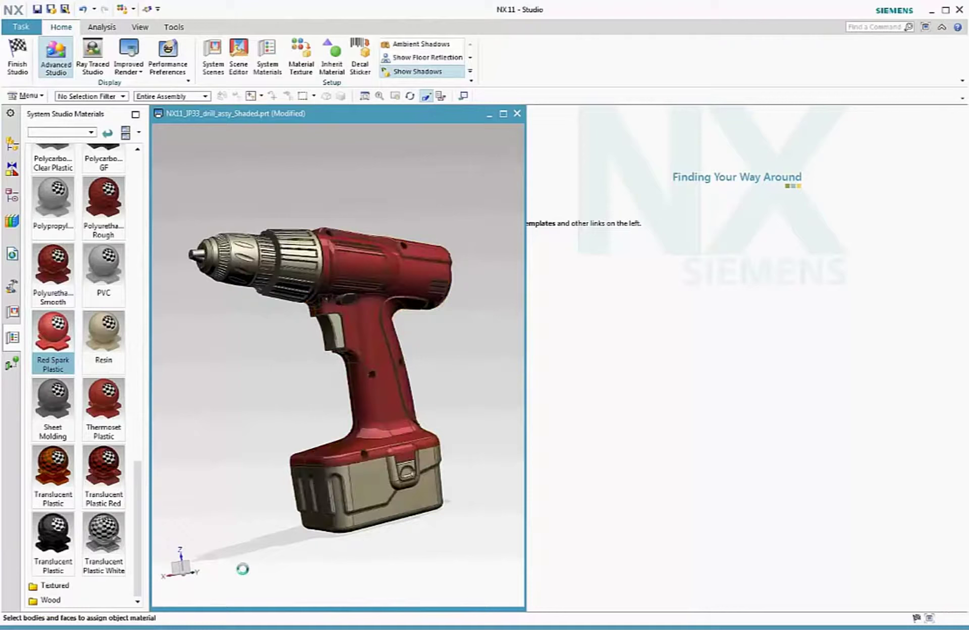
- Apply the black Translucent Plastic material to the ribbed collar between the housing and the chuck
middle_drag(241, 576, 340, 579)
click(397, 265)
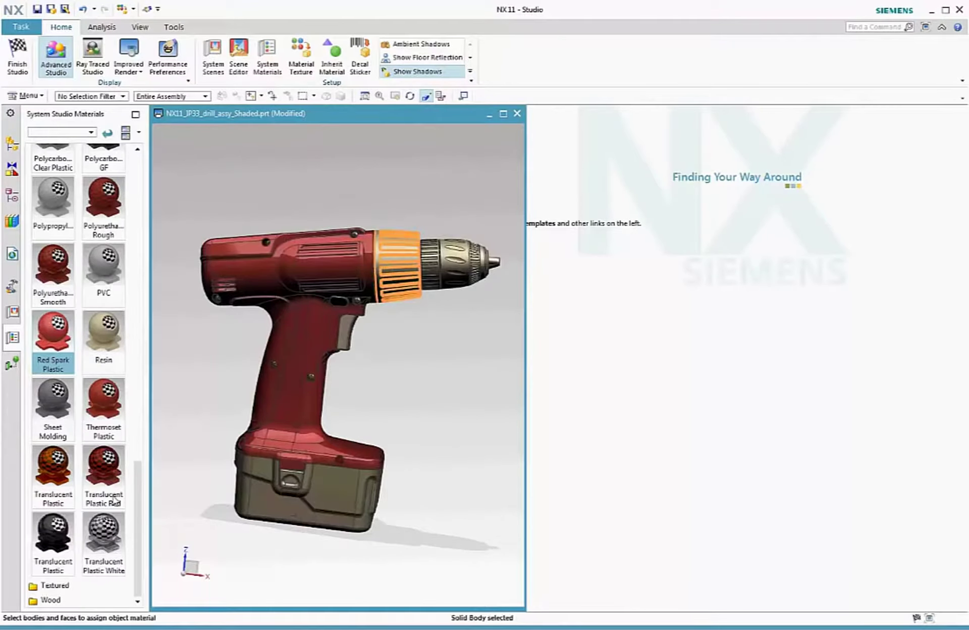
drag(65, 567, 197, 556)
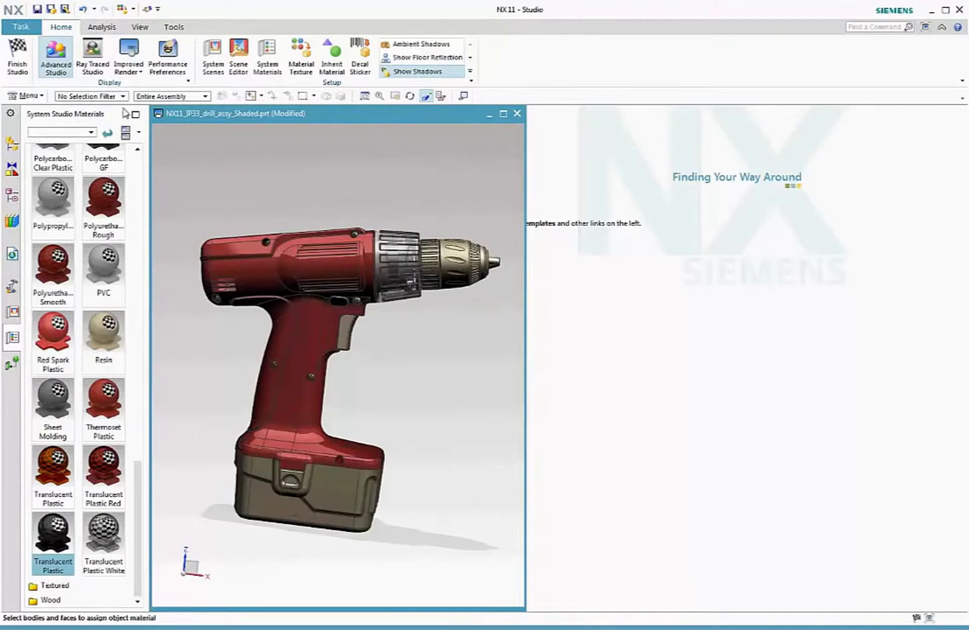
- Start a Ray Traced Studio rendering of the drill and view it from a slightly turned angle
click(93, 53)
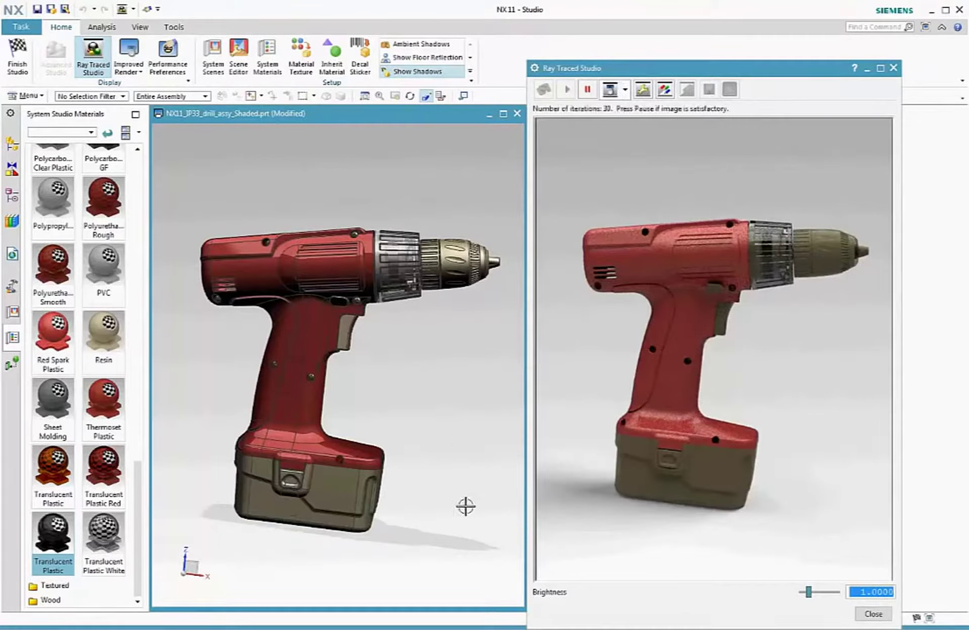
middle_drag(465, 507, 448, 506)
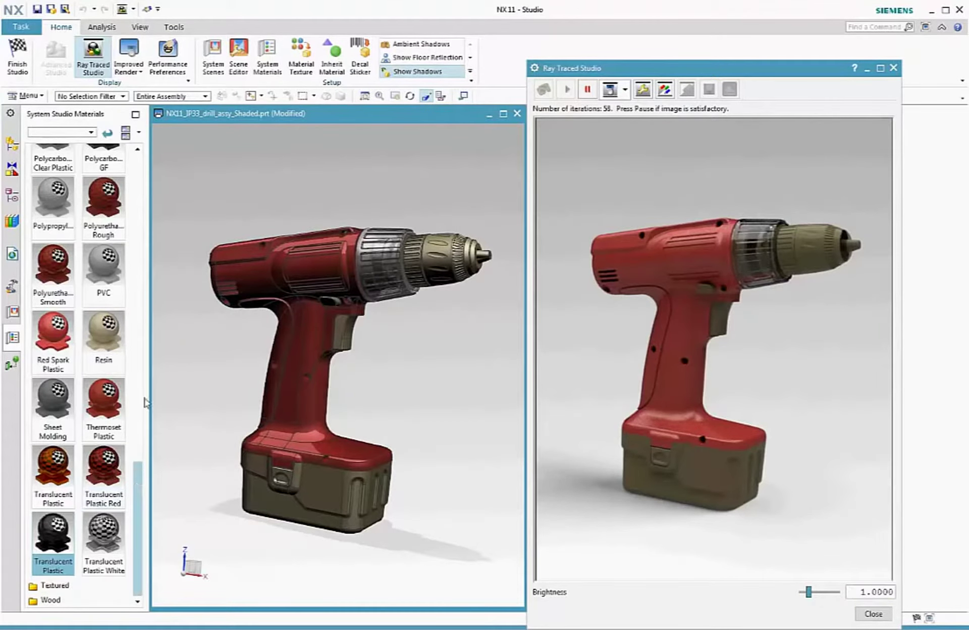
- Apply Glossy Plastic Black to the chuck sleeve and the battery pack
scroll(83, 503, up, 10)
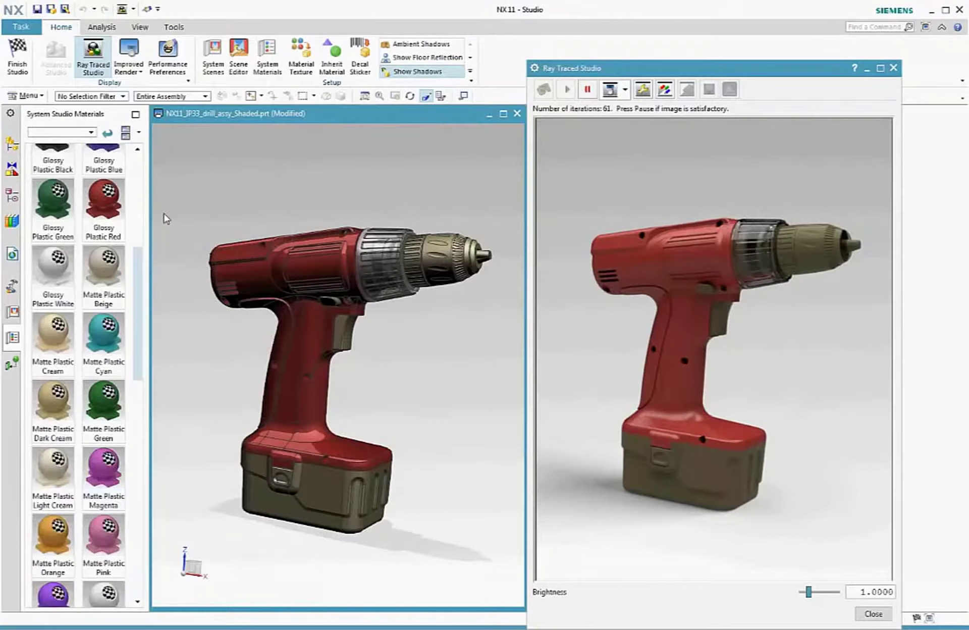
click(421, 265)
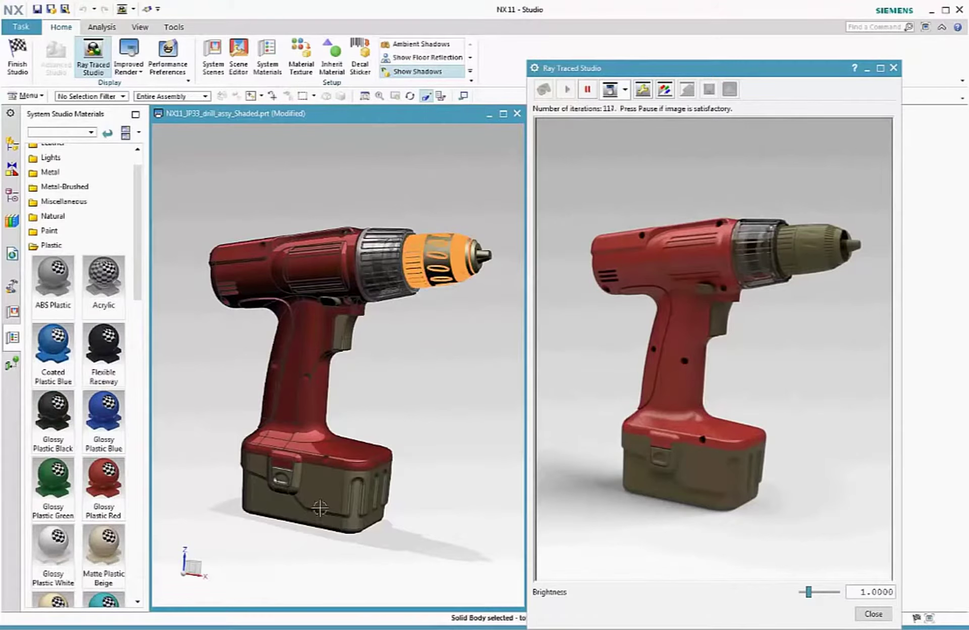
click(53, 415)
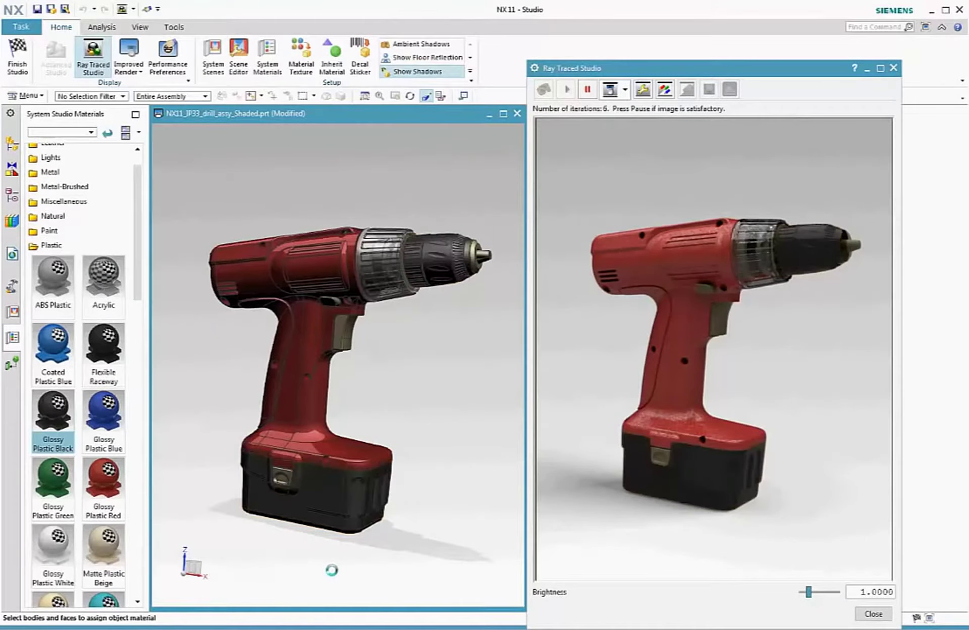
- Apply the Stainless Steel metal material to the front ring and tip of the chuck
click(87, 174)
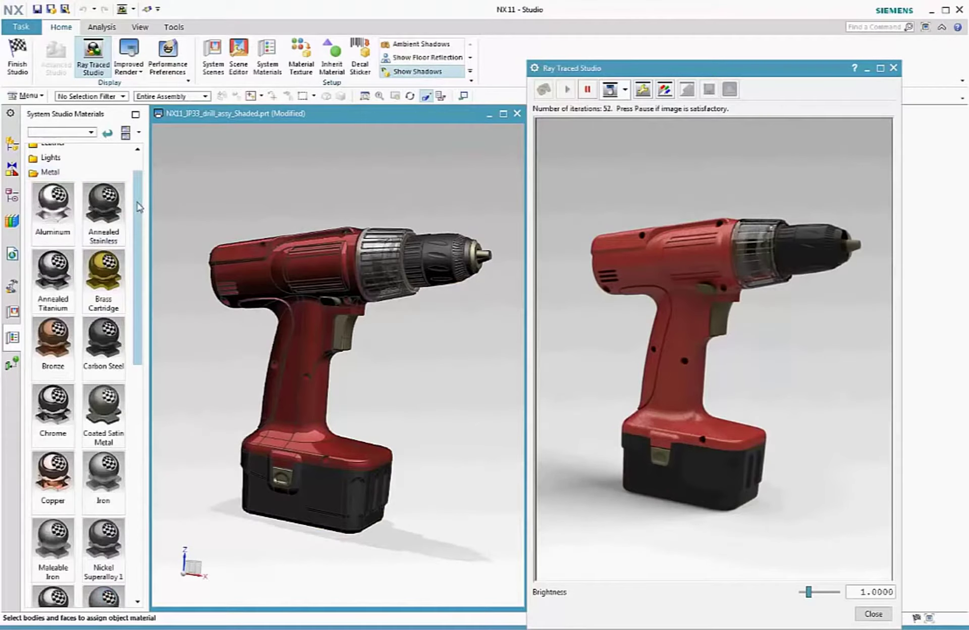
drag(142, 211, 115, 461)
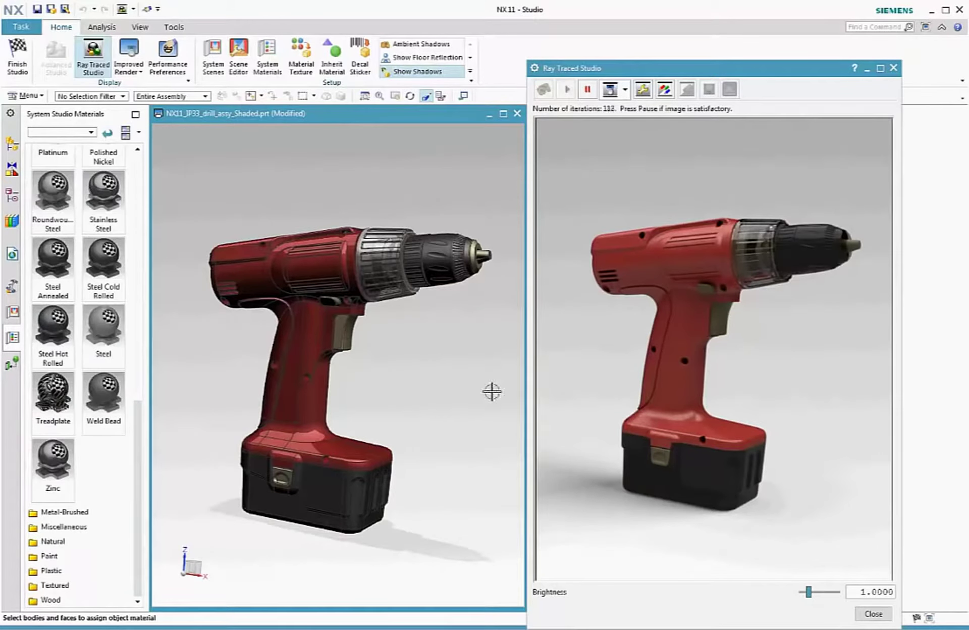
click(482, 254)
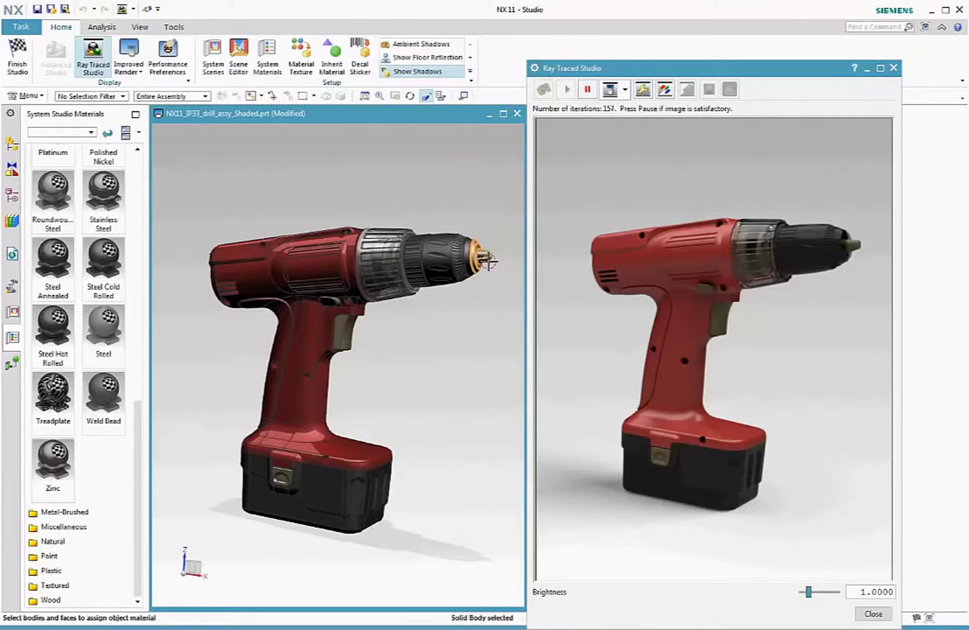
click(115, 197)
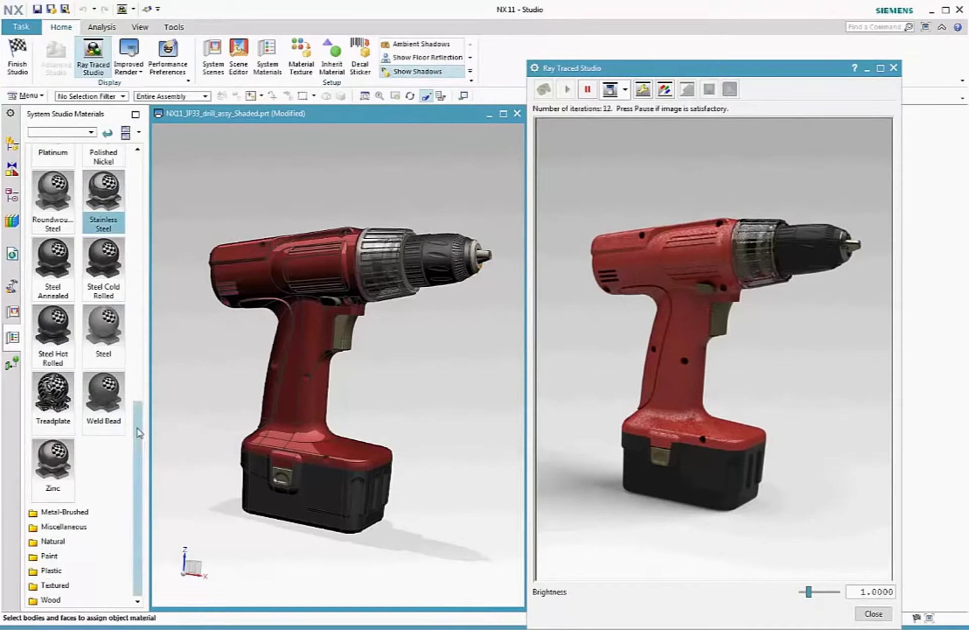
- Restrict selection to faces and apply Coated Satin Metal to the grooved middle face of the chuck sleeve
drag(140, 434, 160, 260)
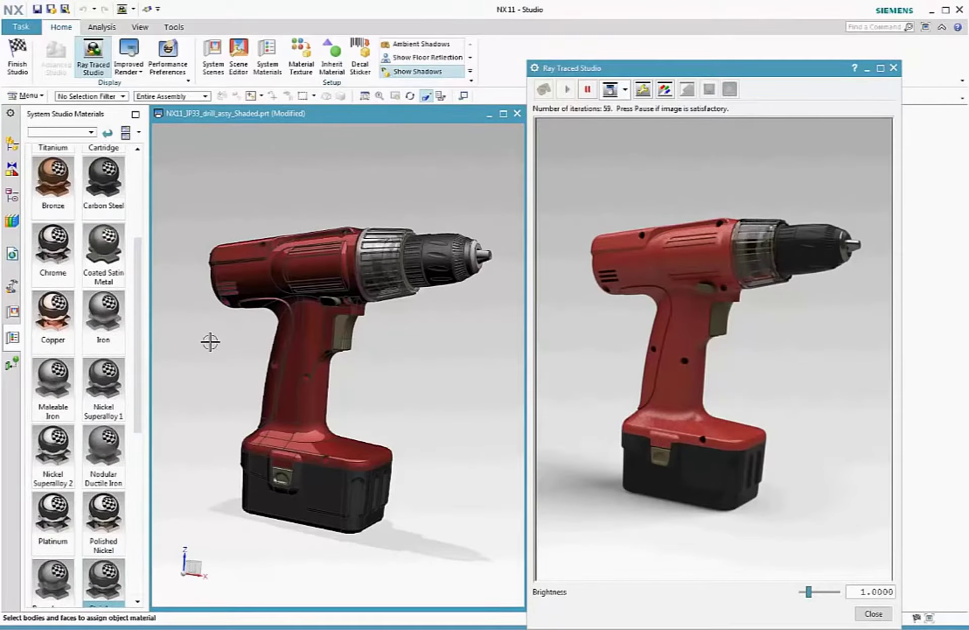
click(116, 97)
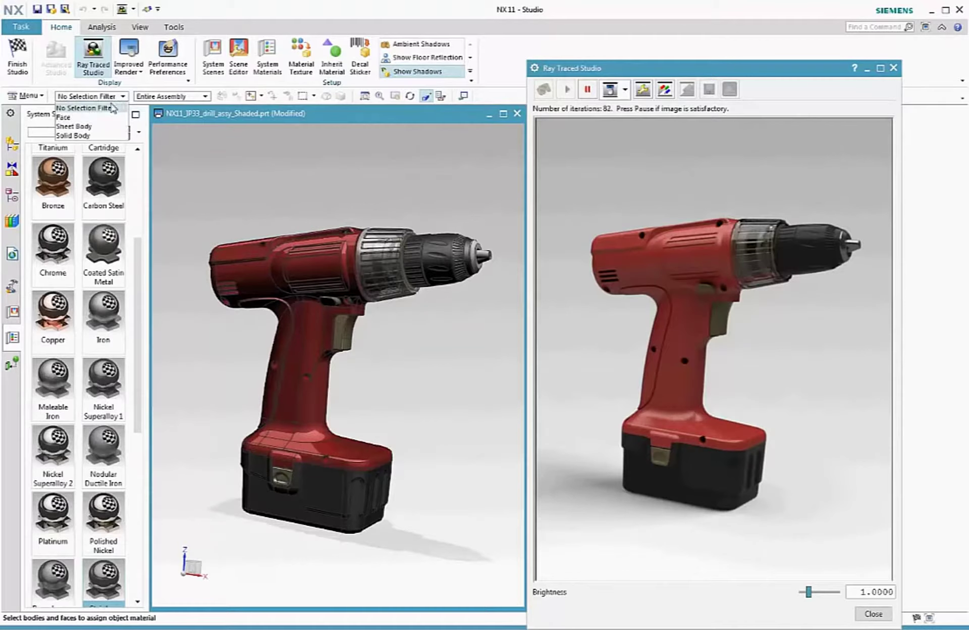
click(104, 117)
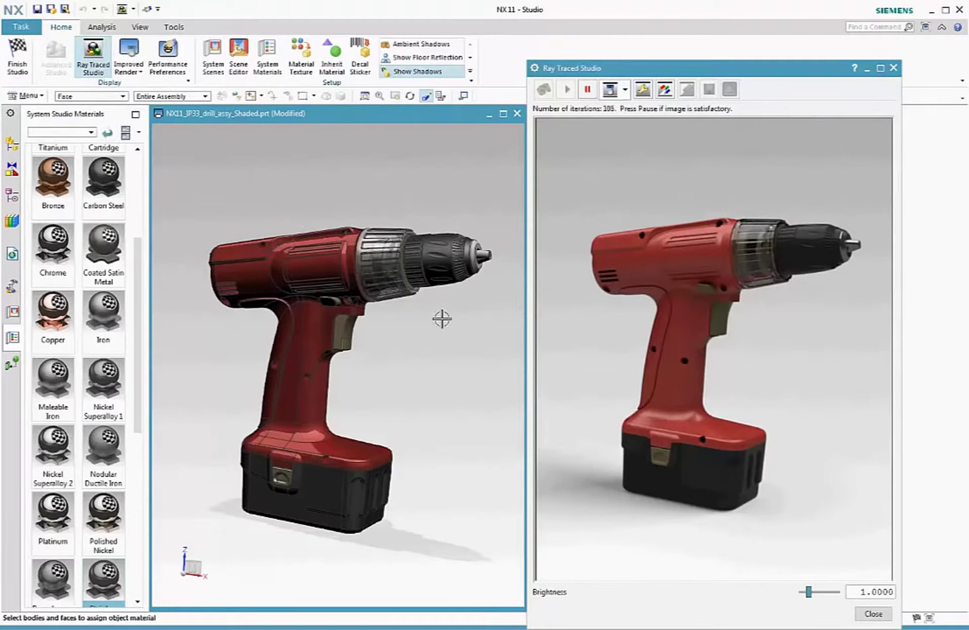
click(444, 278)
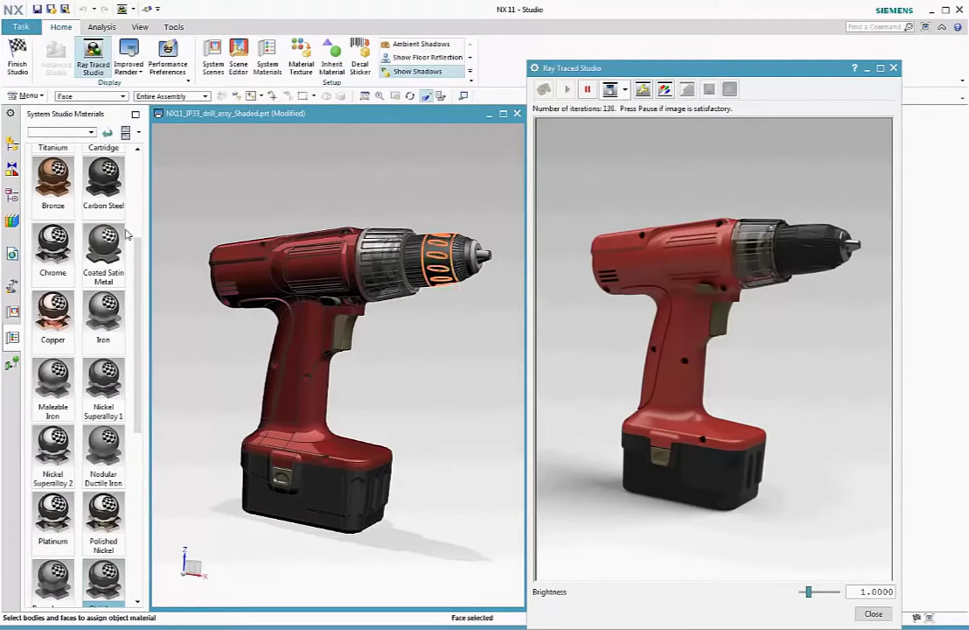
click(114, 246)
middle_drag(261, 574, 296, 576)
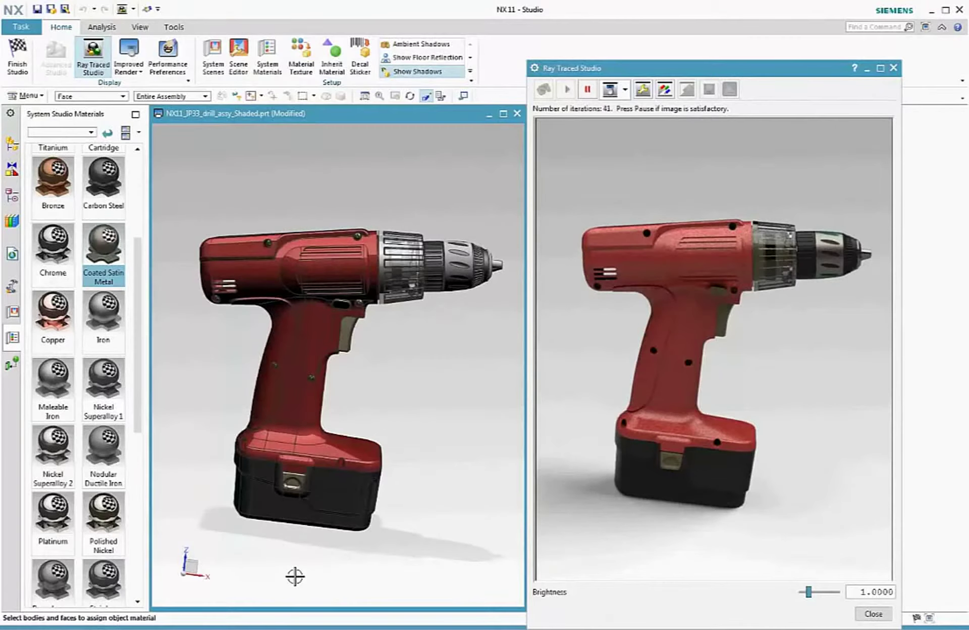
- Restrict selection to solid bodies, select all objects sharing the red housing's material, and apply Coated Plastic Blue to them
click(86, 97)
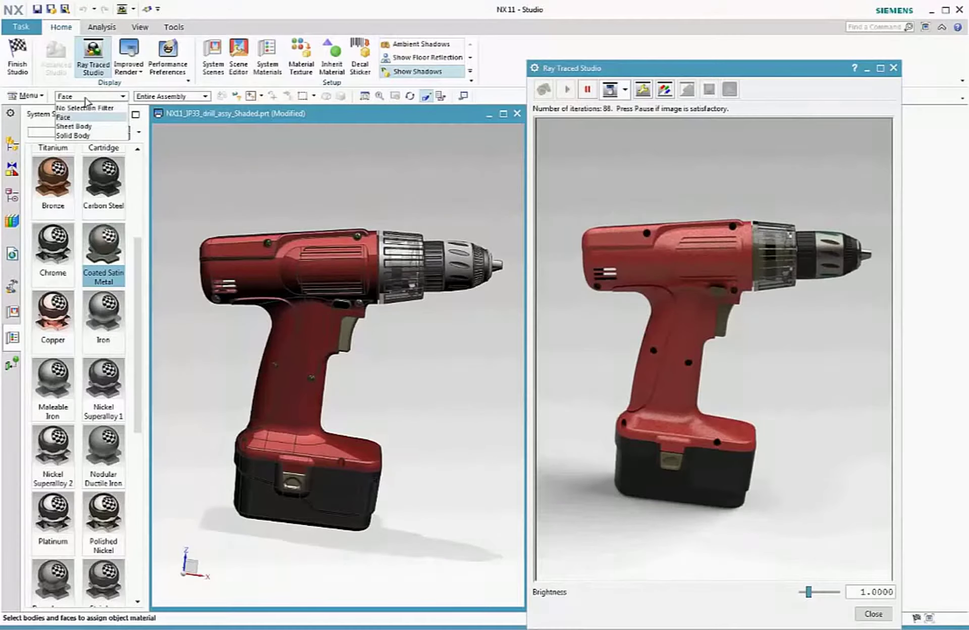
click(86, 135)
right_click(245, 242)
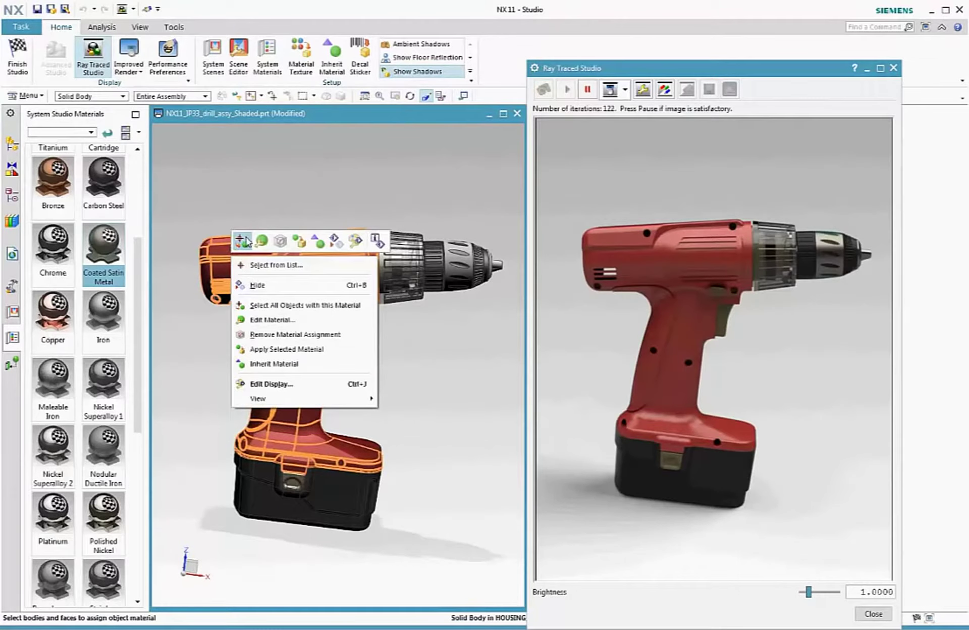
click(244, 241)
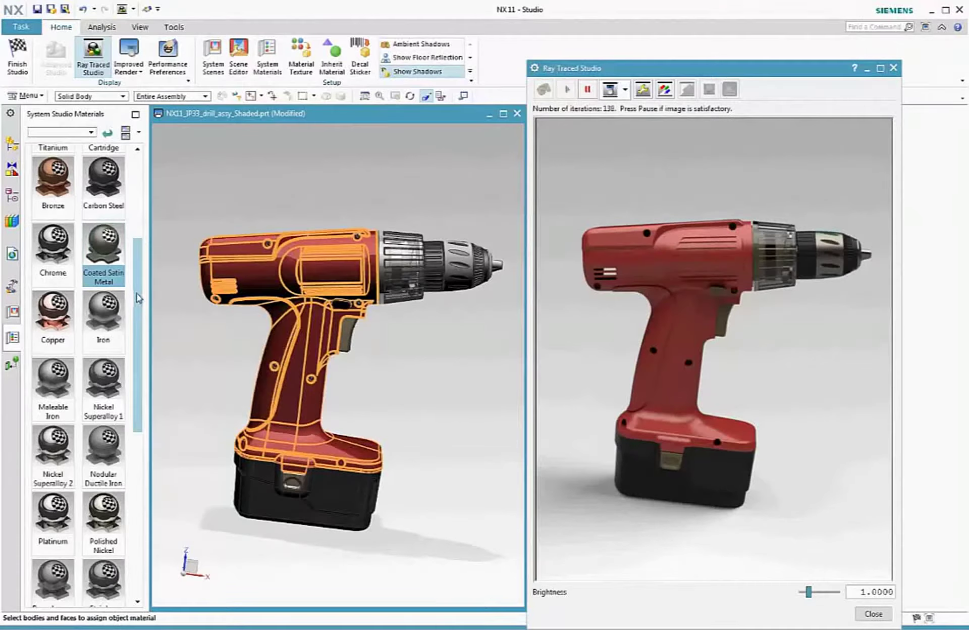
scroll(140, 298, up, 5)
click(51, 209)
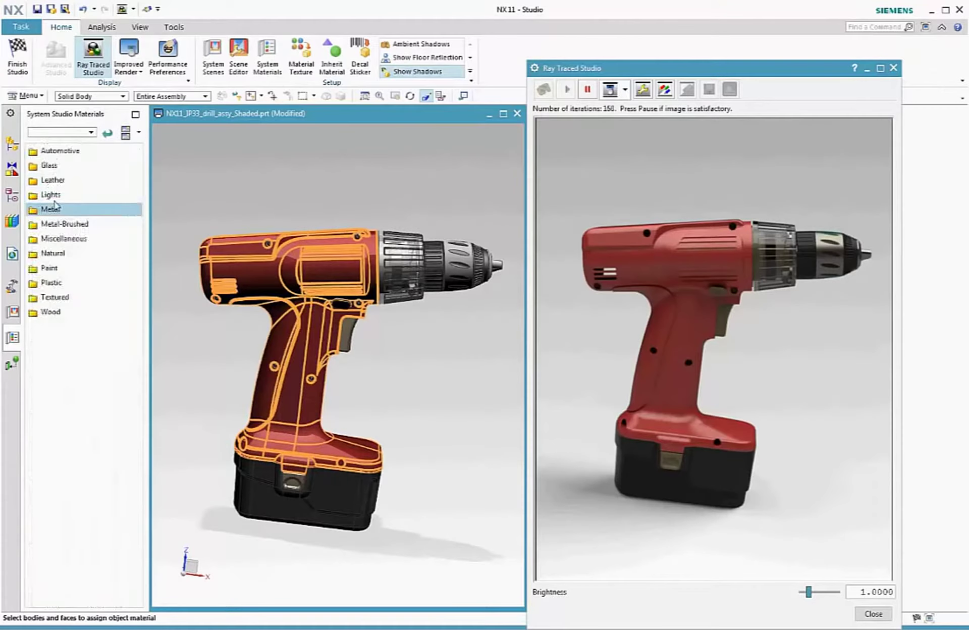
click(55, 284)
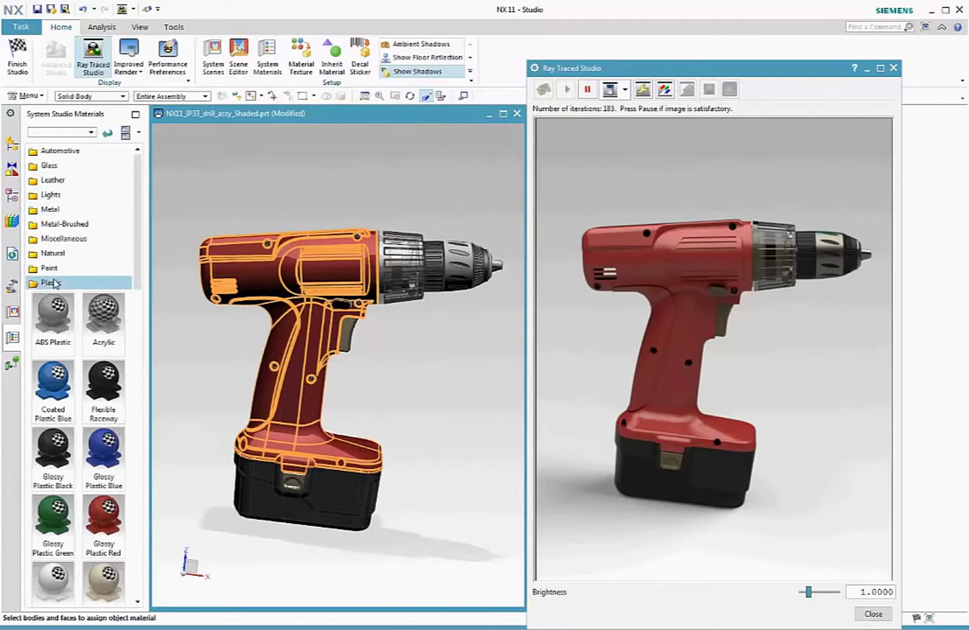
click(60, 399)
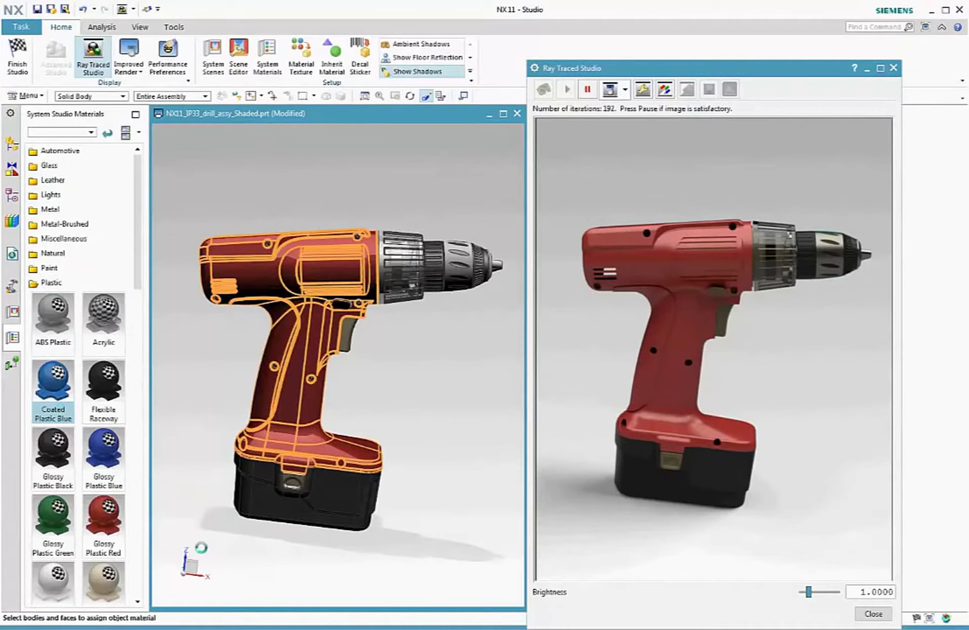
mouse_move(417, 581)
middle_down()
mouse_move(294, 576)
mouse_move(404, 581)
middle_up()
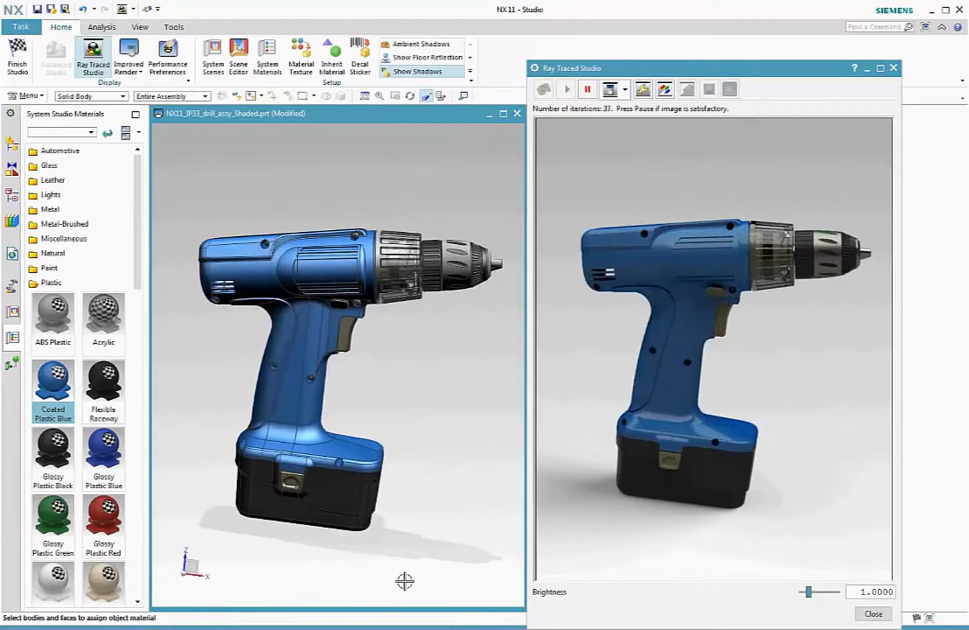
- Finish the Studio task and close the Ray Traced Studio rendering of the blue drill
click(17, 56)
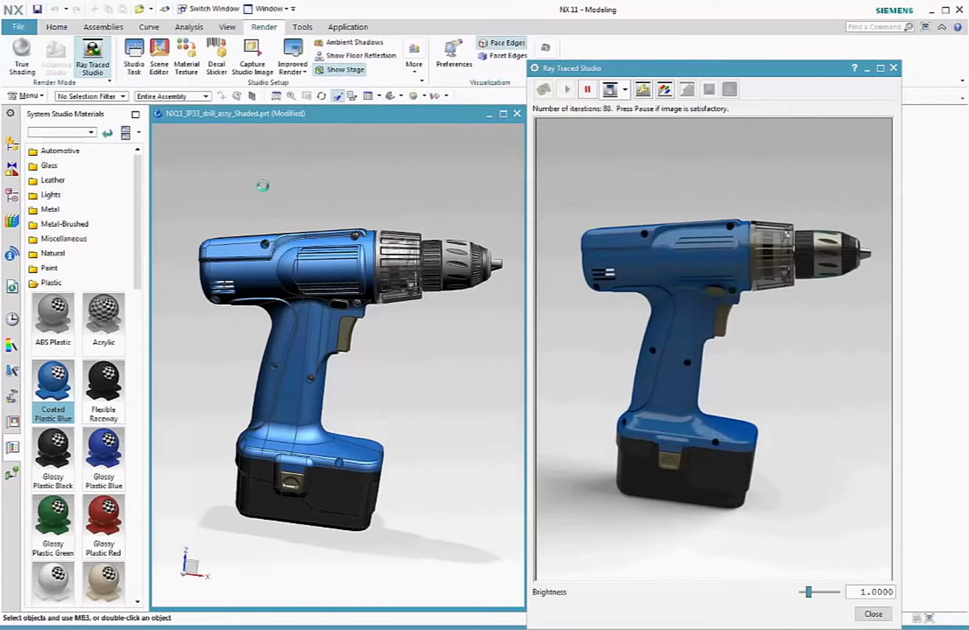
mouse_move(414, 562)
middle_down()
mouse_move(393, 567)
mouse_move(404, 569)
middle_up()
right_click(297, 256)
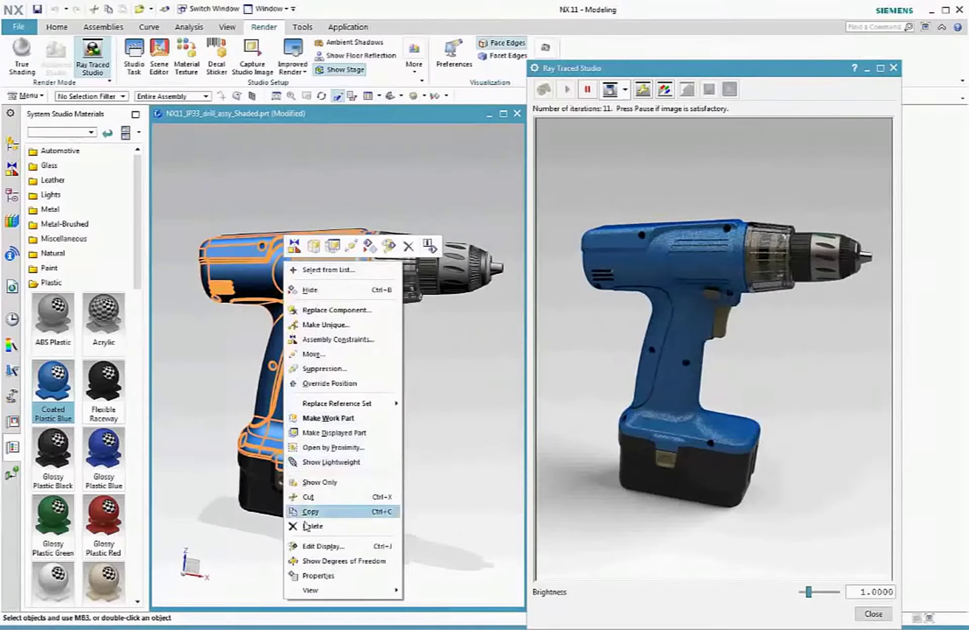
click(444, 448)
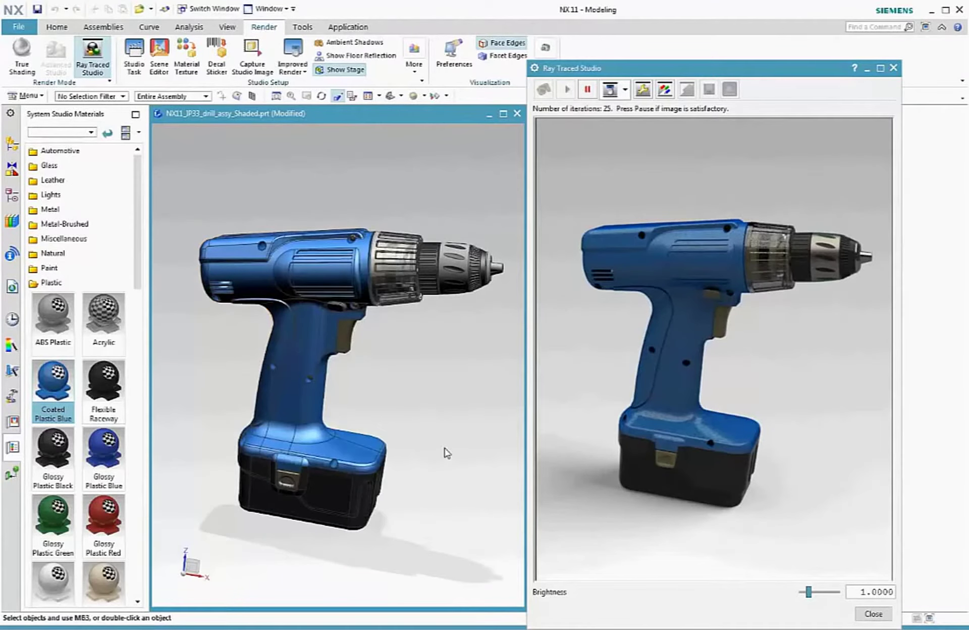
click(893, 67)
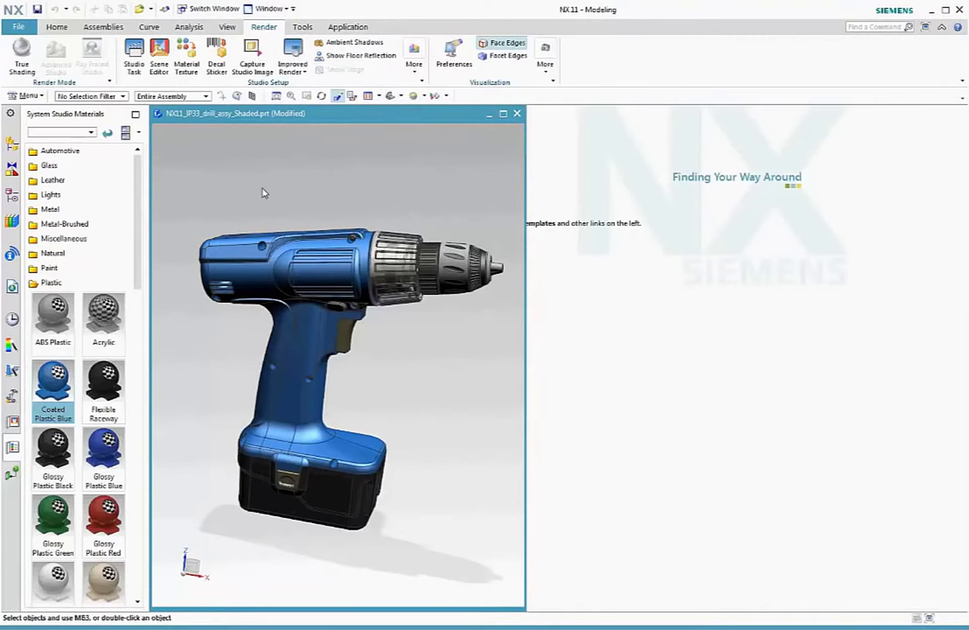
- Switch to the drill_assy_NX11_IP27_HDRI-LightingStudio part and start a close-up Ray Traced Studio rendering of it
click(208, 9)
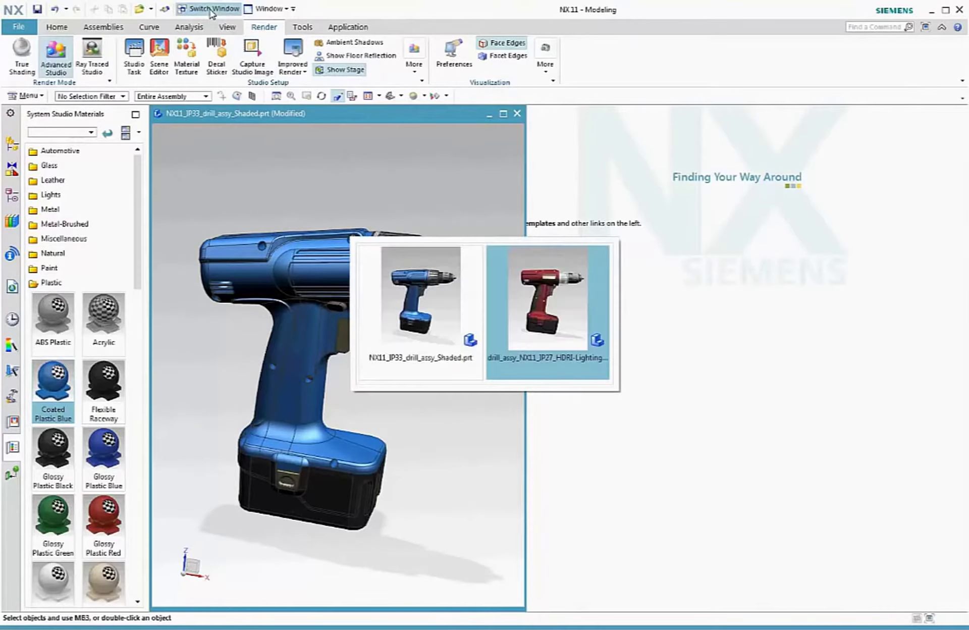
click(515, 283)
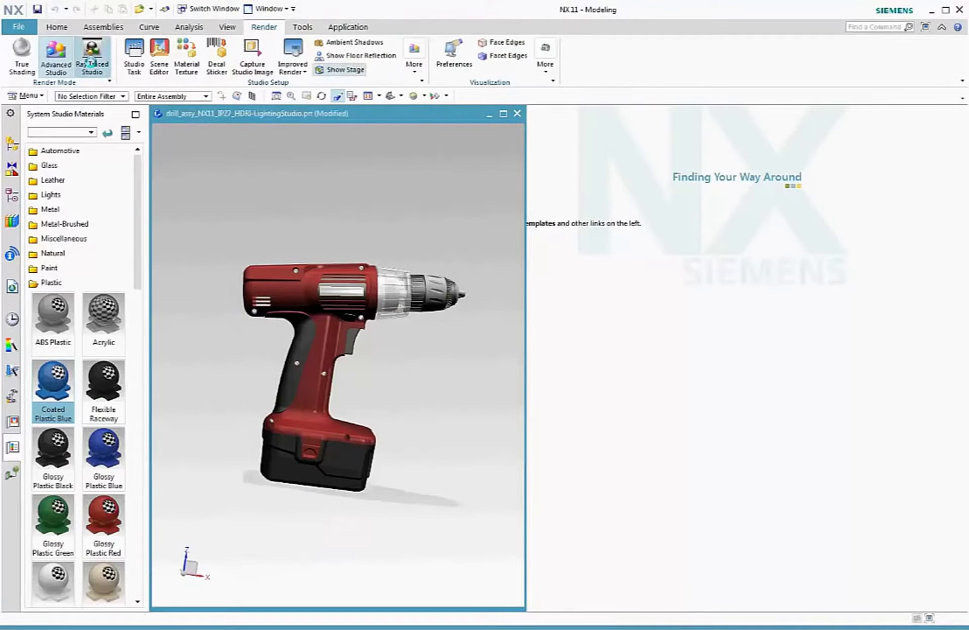
click(91, 63)
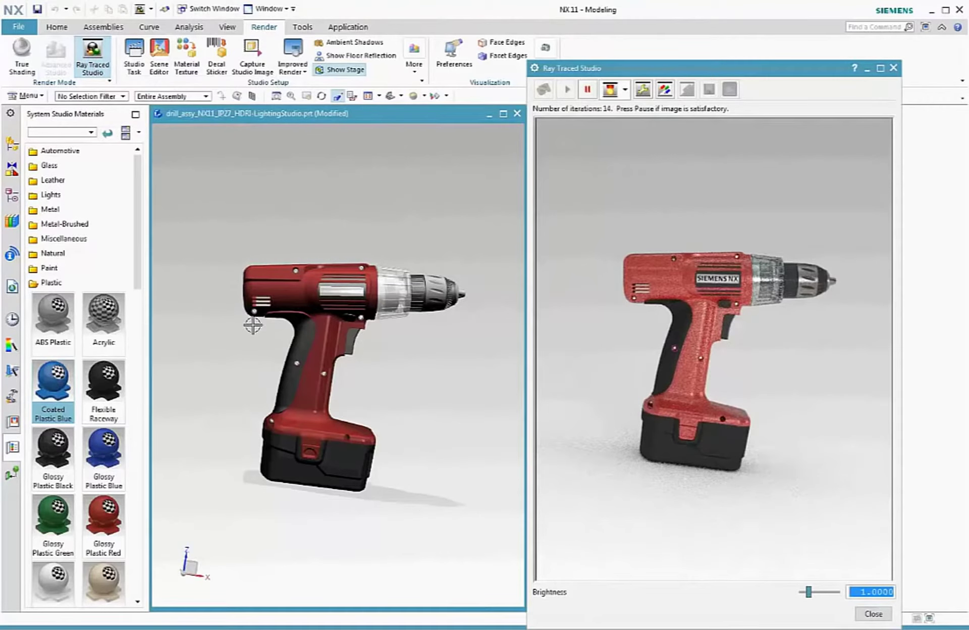
scroll(253, 327, up, 2)
scroll(253, 326, up, 1)
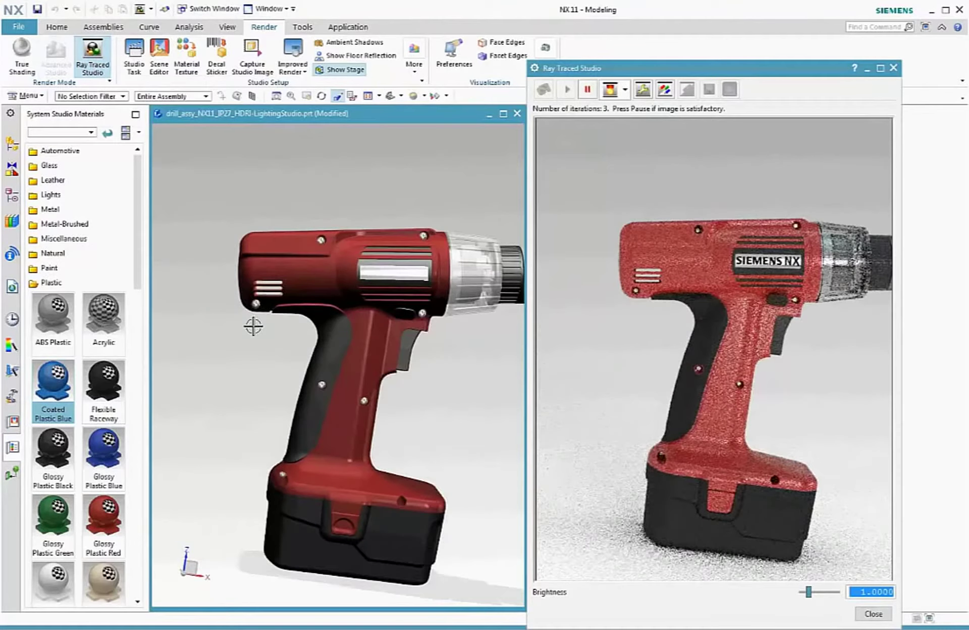
- Configure the ray-traced static image output as PNG at Render Window size and accept the editor settings
shift+middle_drag(471, 407, 413, 394)
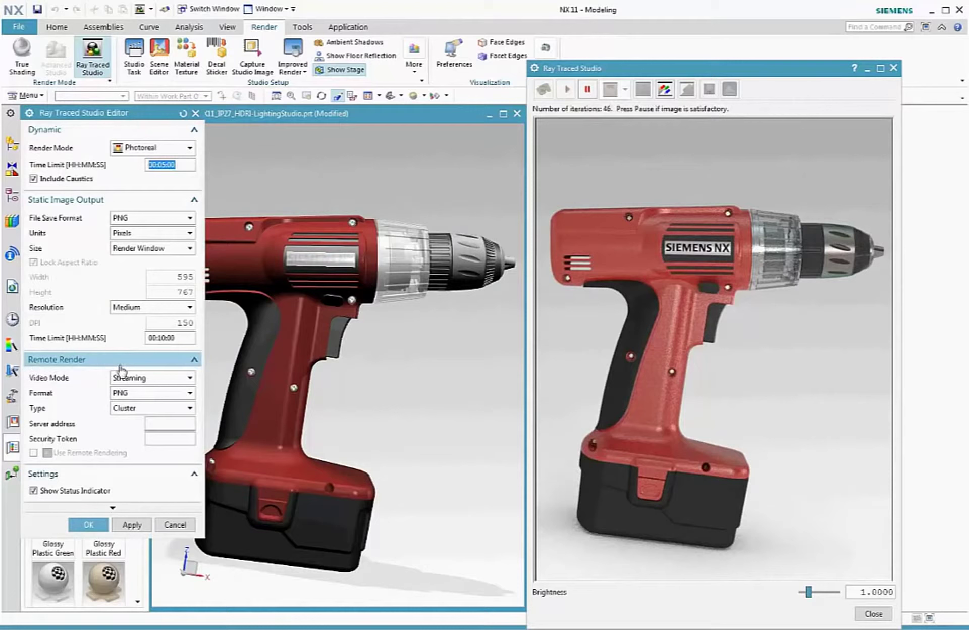
click(132, 222)
click(132, 222)
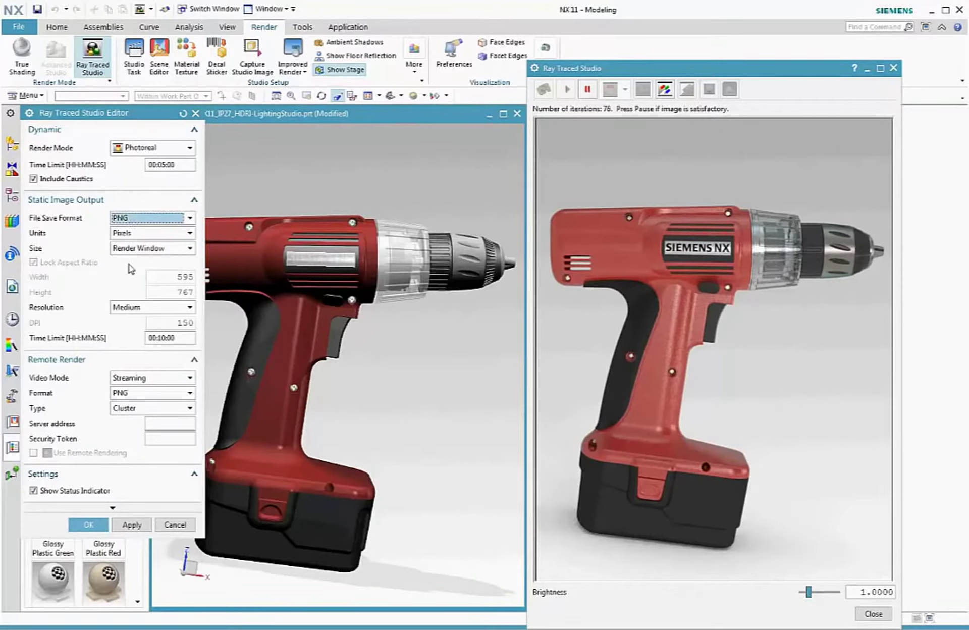
click(130, 249)
click(131, 256)
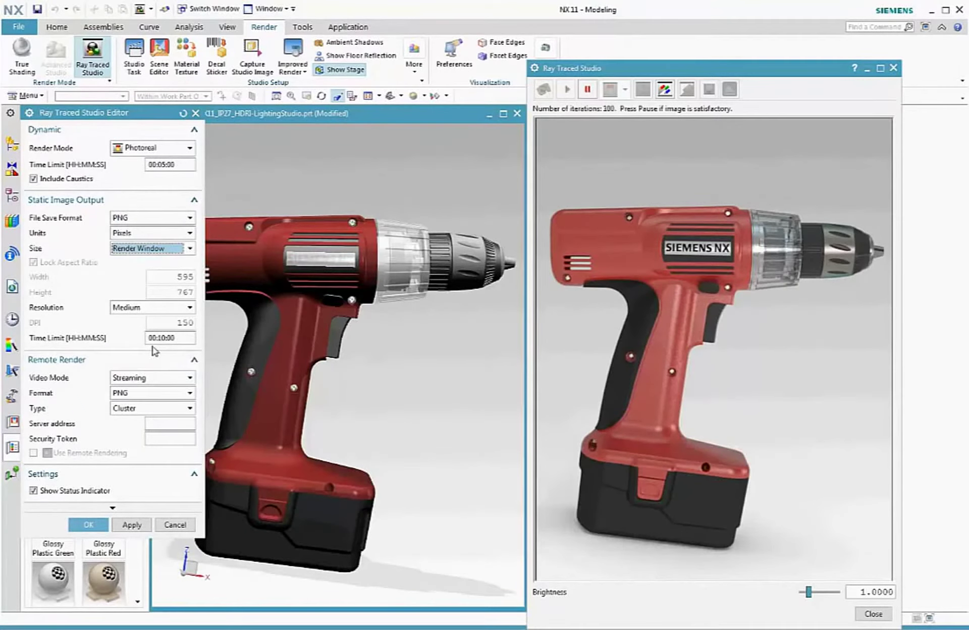
click(84, 527)
- Render a static ray-traced image of the drill, pausing it to save as drill_assy_NX11_IP27_HDRI-LightingStudio.png in PNG format
click(665, 90)
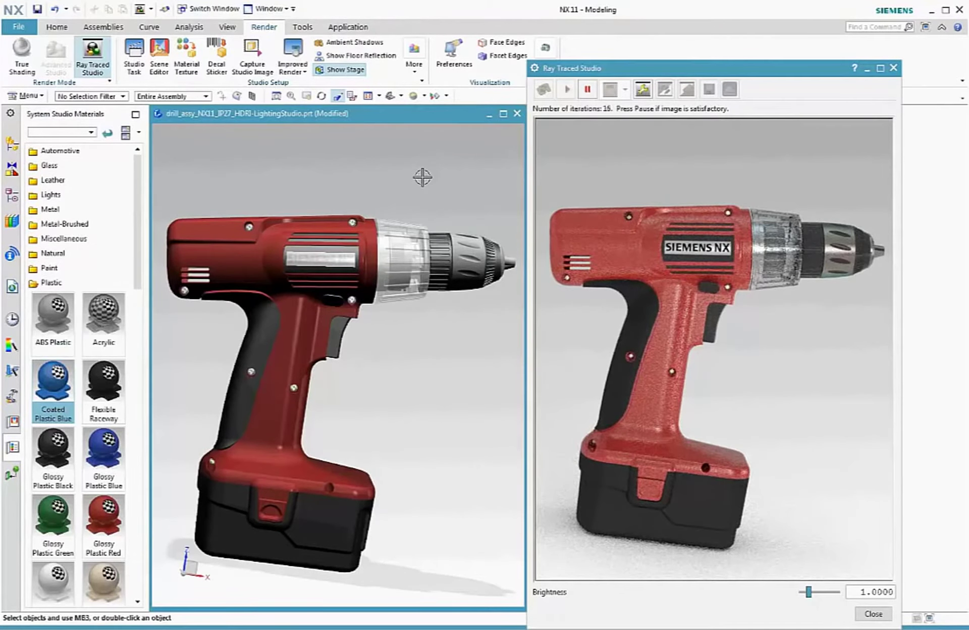
click(589, 93)
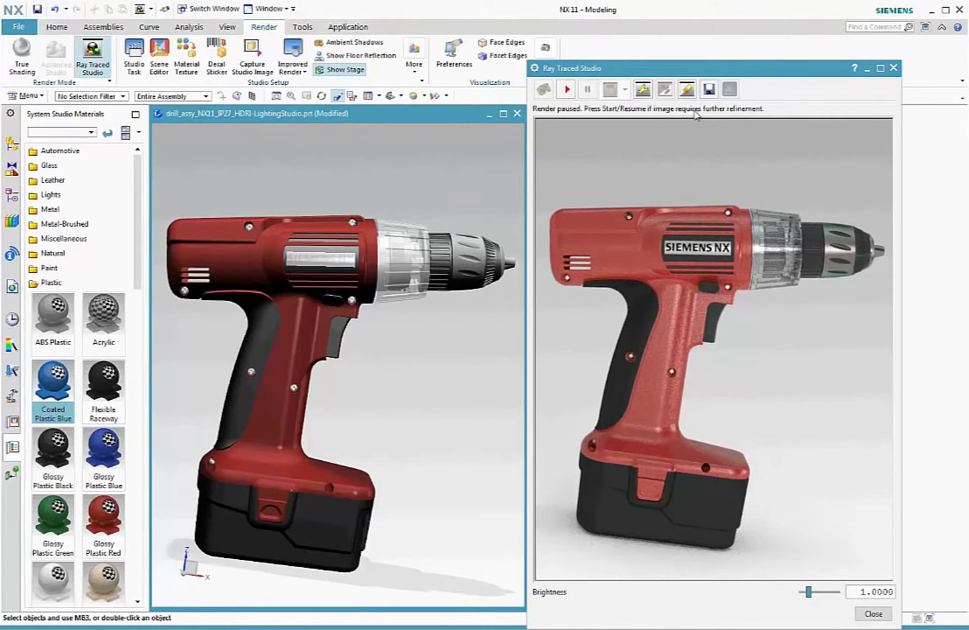
click(709, 89)
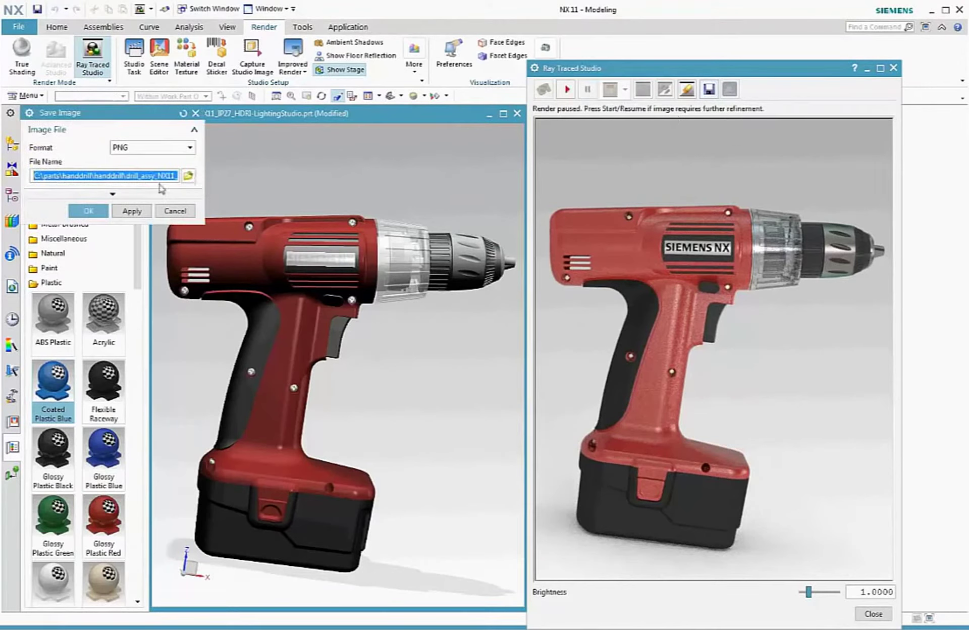
drag(156, 178, 209, 172)
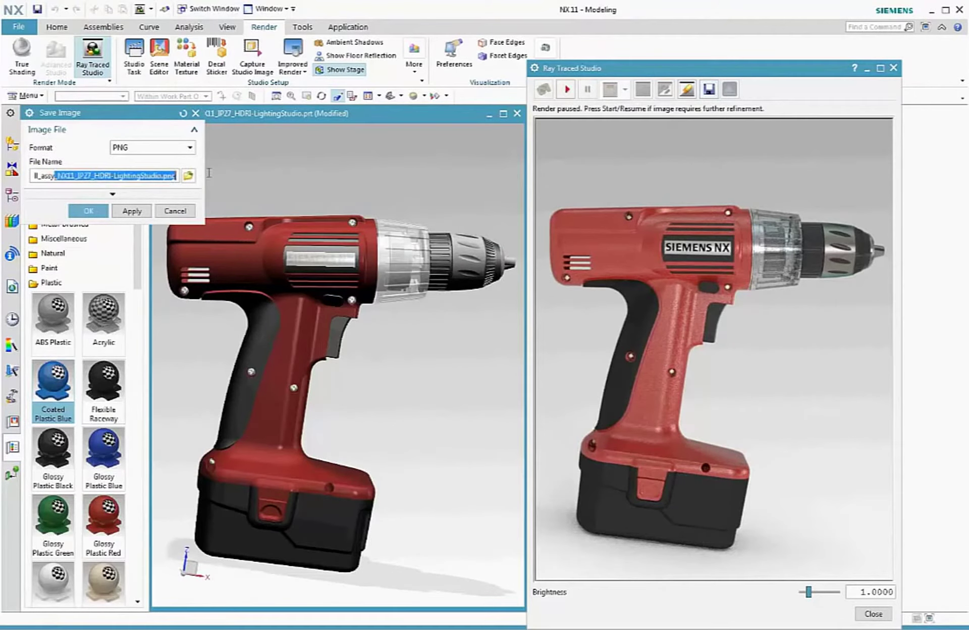
click(163, 172)
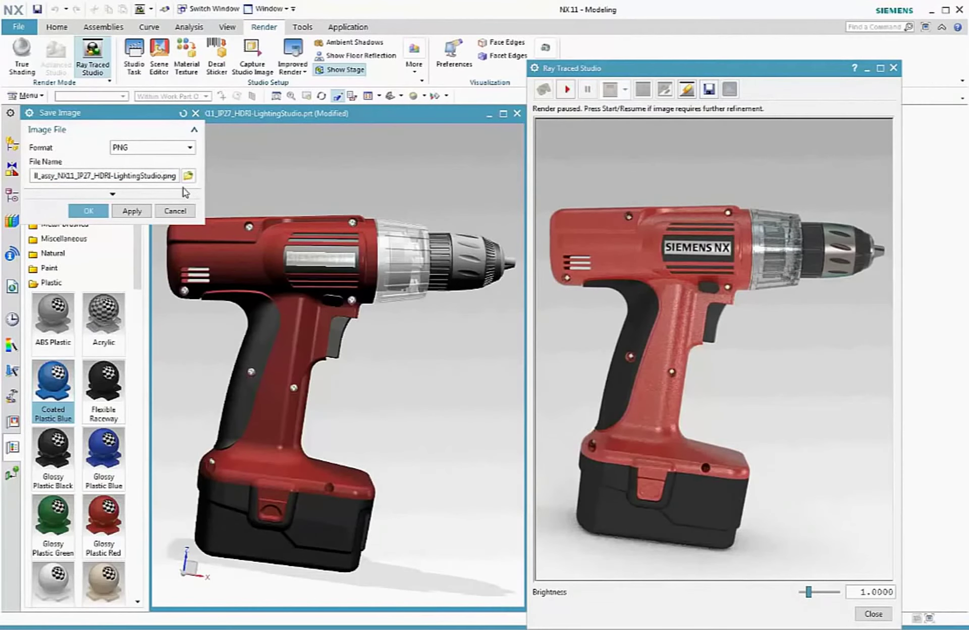
click(89, 211)
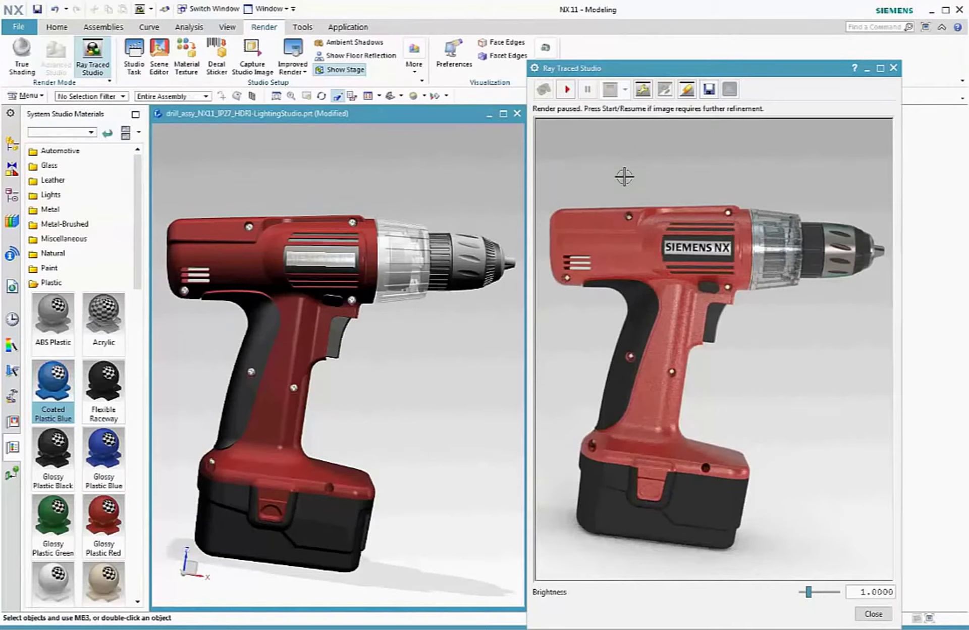
- Return from the static image to dynamic ray-traced rendering and rotate the drill slightly to render a new angle
click(686, 89)
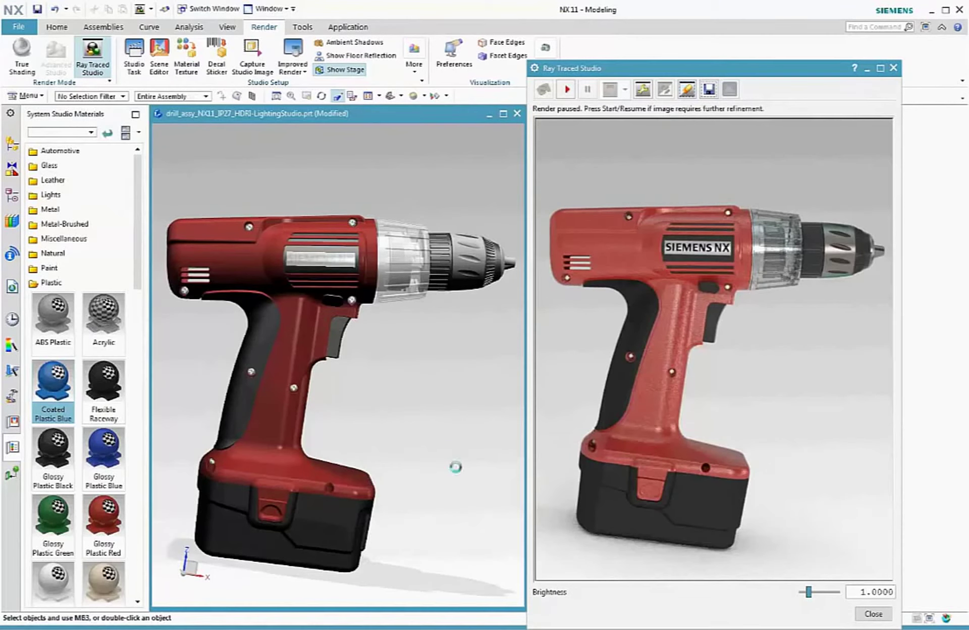
mouse_move(459, 500)
middle_down()
mouse_move(438, 494)
mouse_move(449, 503)
middle_up()
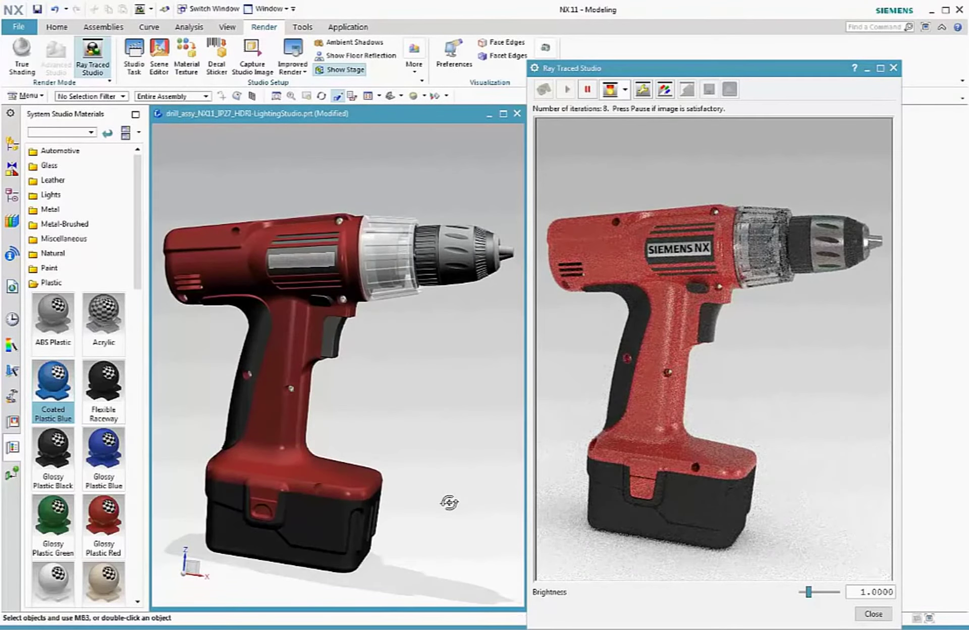